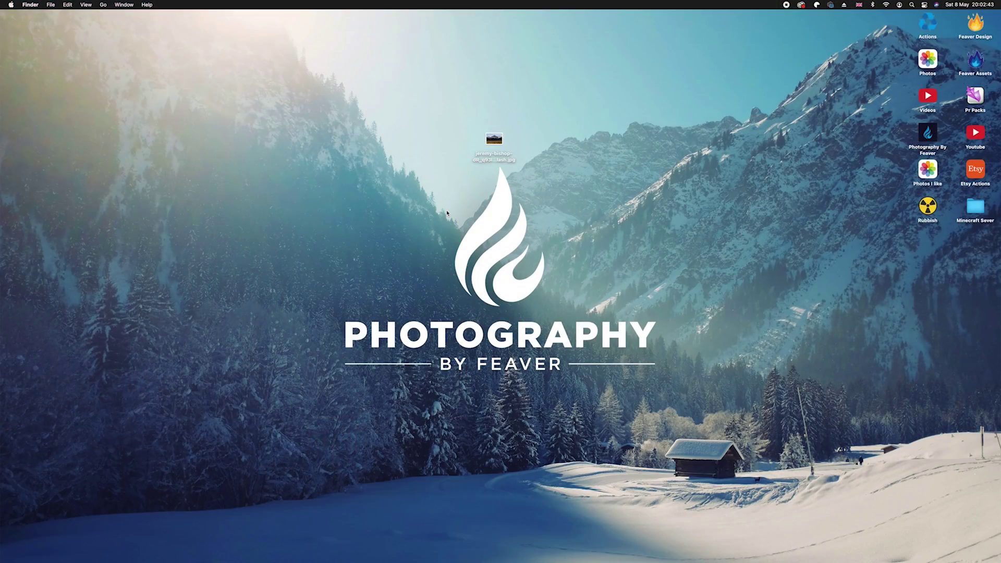
- Open the mountain JPG and duplicate its Background into Layer 1
double_click(490, 146)
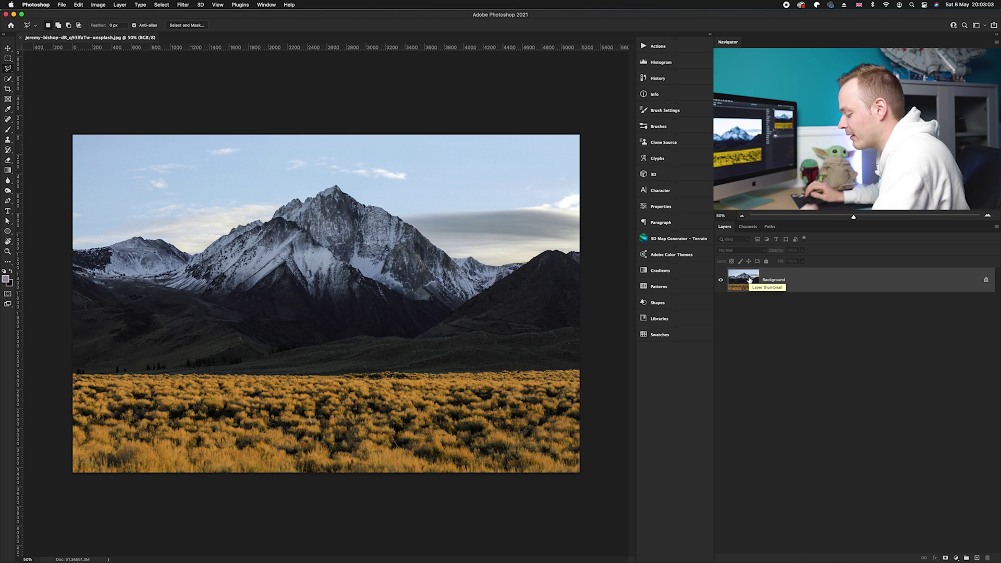
key(super+j)
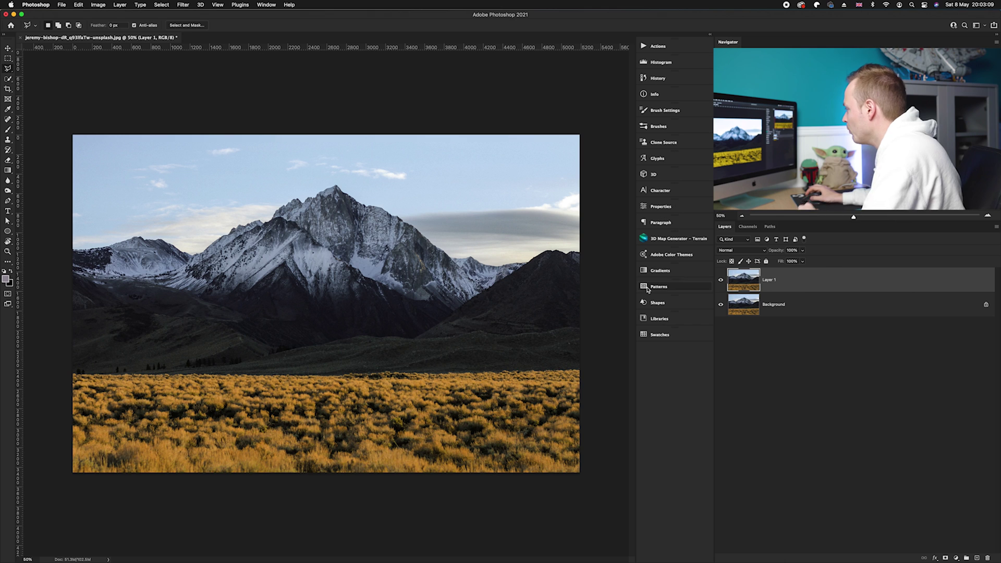
- Scale Layer 1 to about 120% height past both canvas edges, commit, then hide it
click(78, 4)
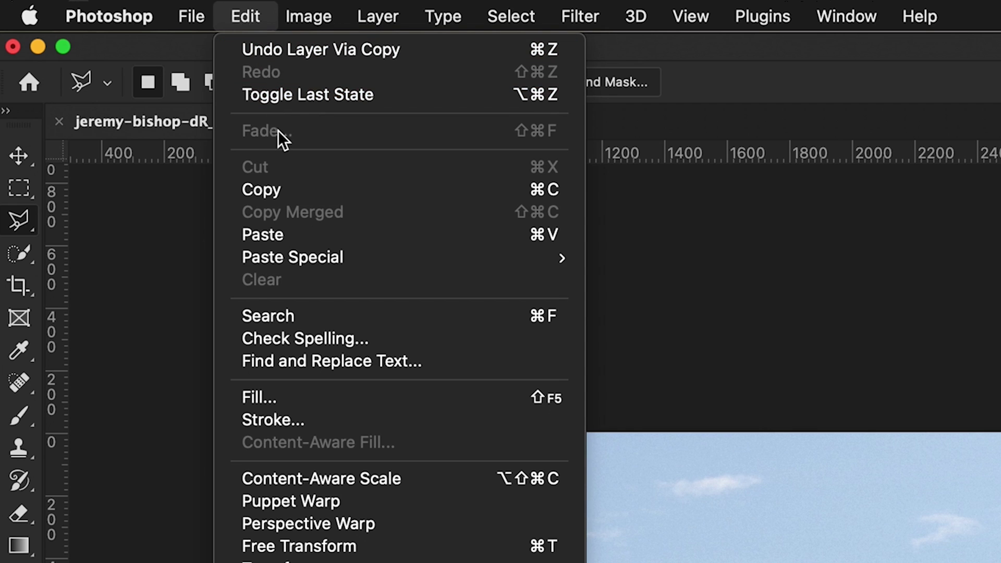
mouse_move(321, 348)
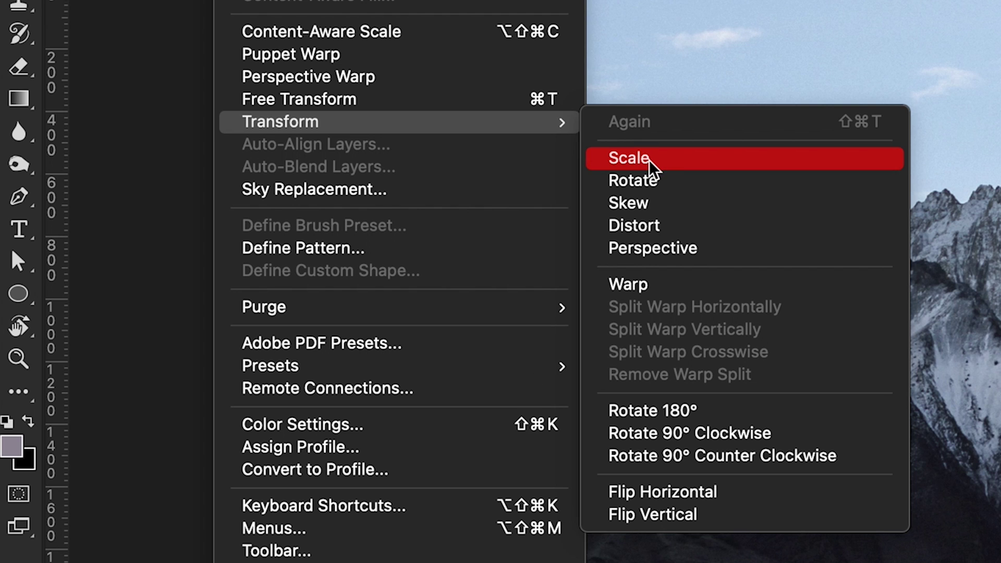
click(650, 162)
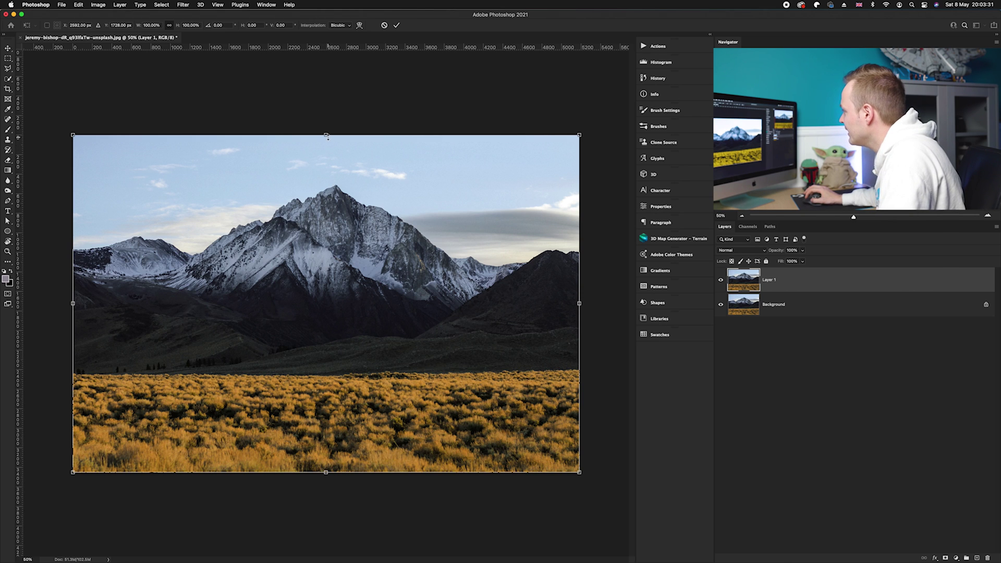
drag(327, 135, 326, 101)
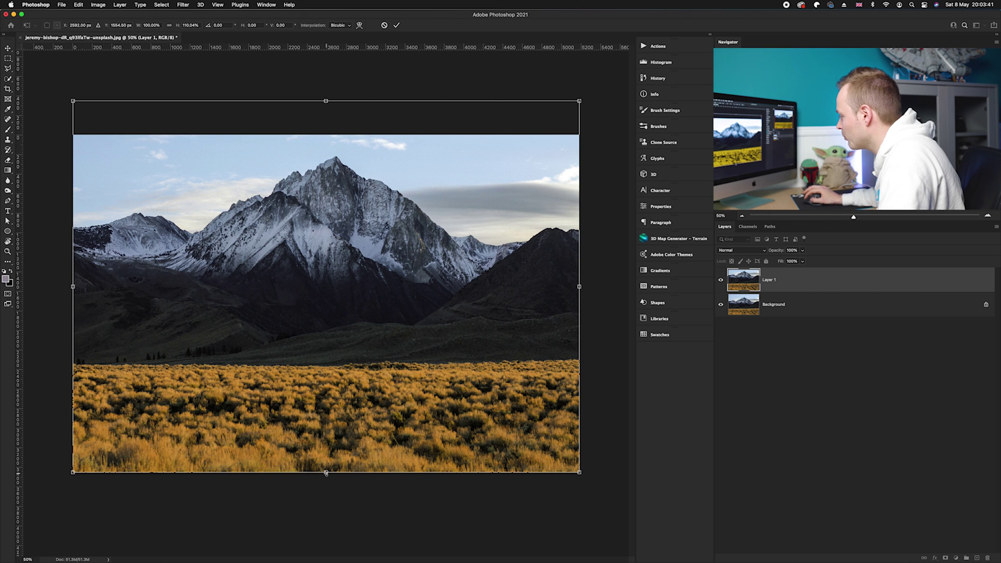
drag(326, 472, 331, 505)
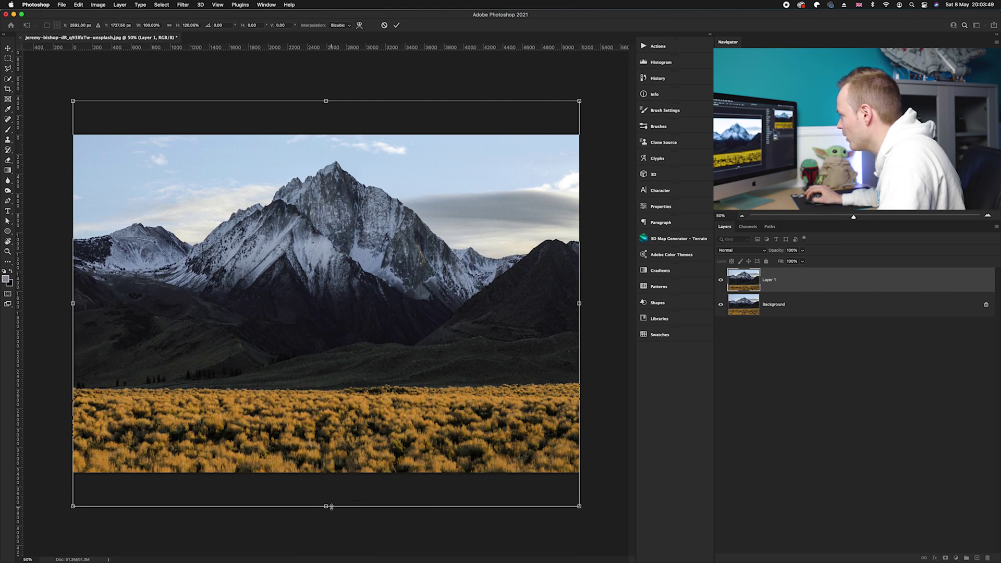
click(395, 27)
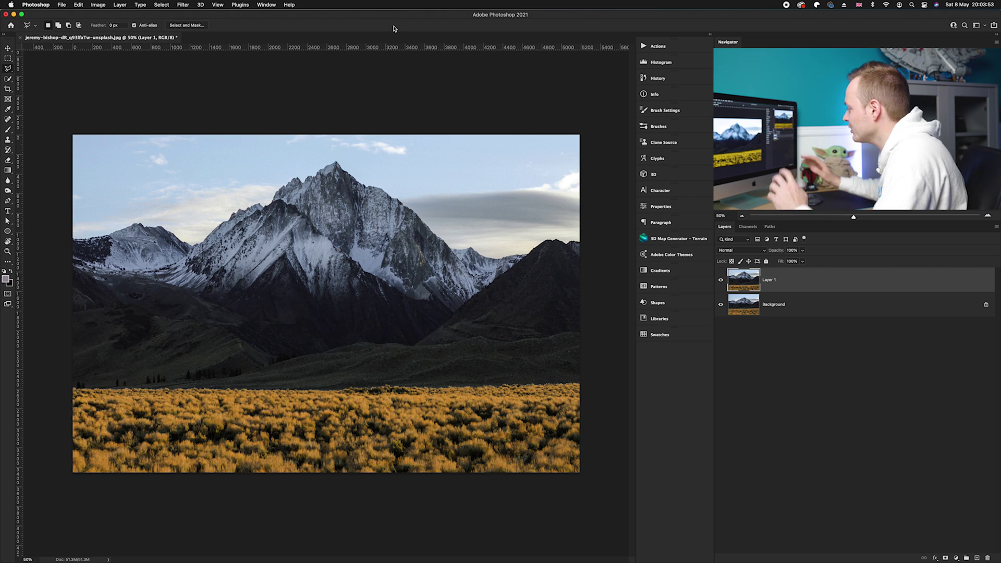
click(720, 280)
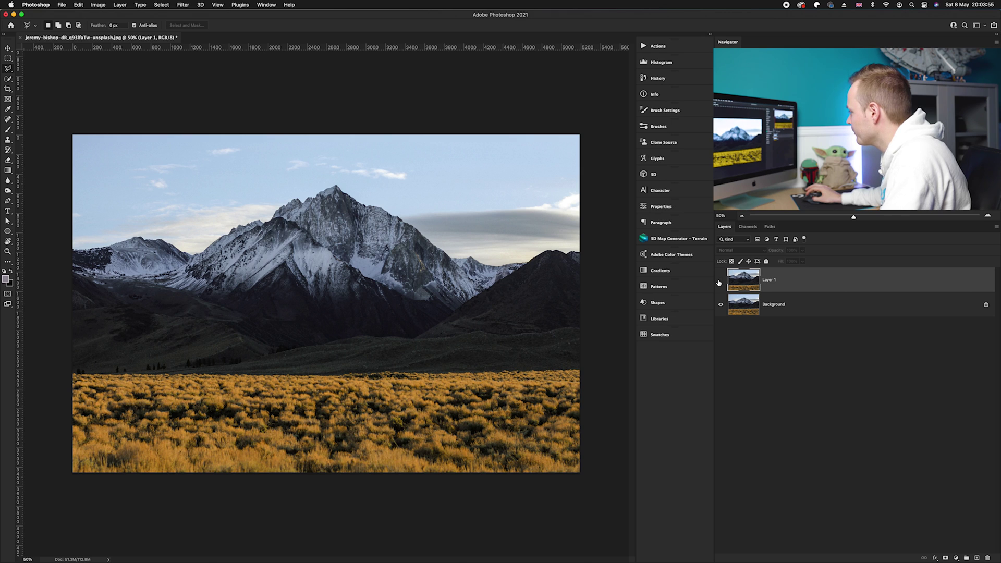
- Delete the stretched Layer 1 and duplicate the Background again into a new Layer 1
click(721, 280)
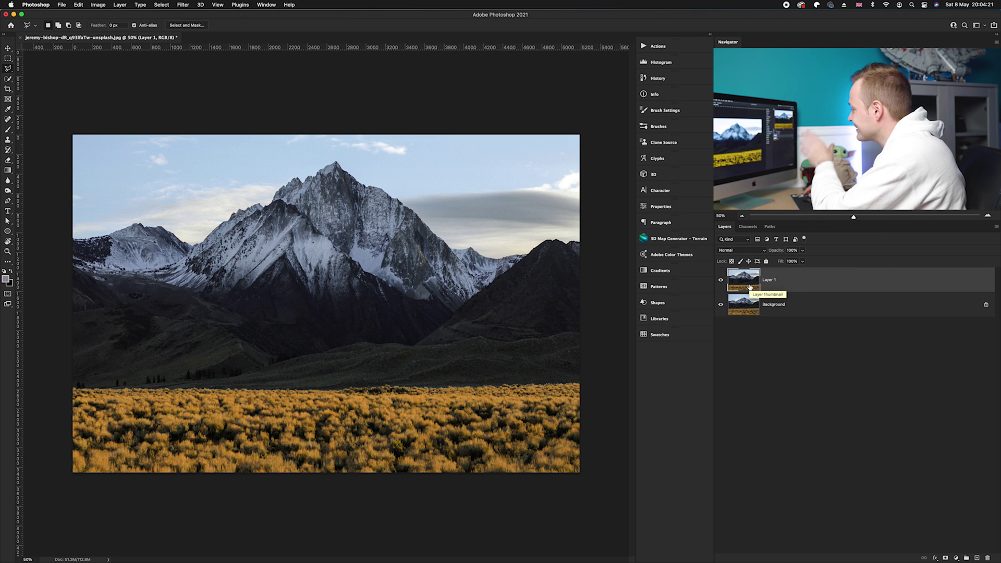
key(BackSpace)
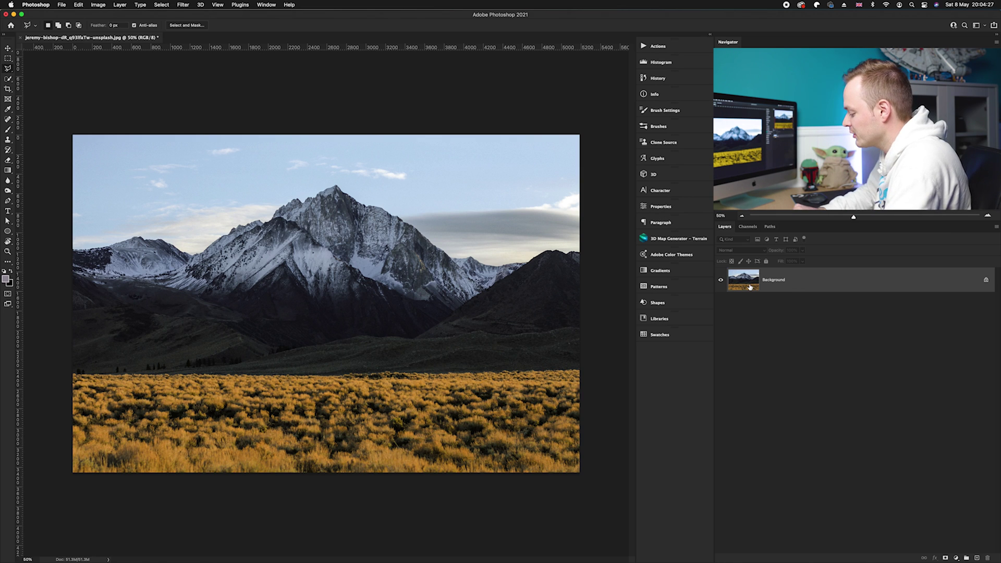
key(super+j)
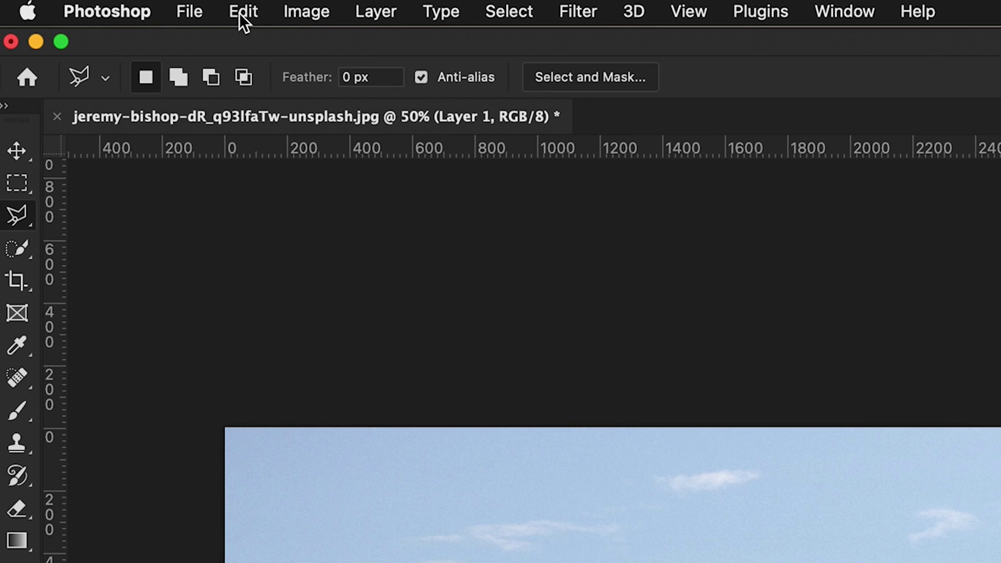
- Warp Layer 1, pulling the peak area upward and adjusting both sides
click(77, 5)
mouse_move(319, 561)
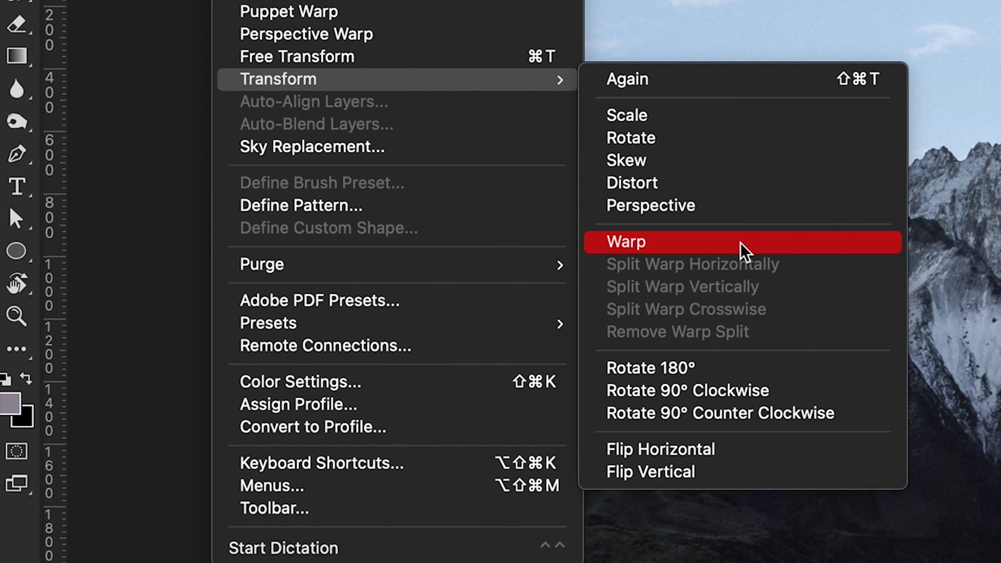
click(665, 251)
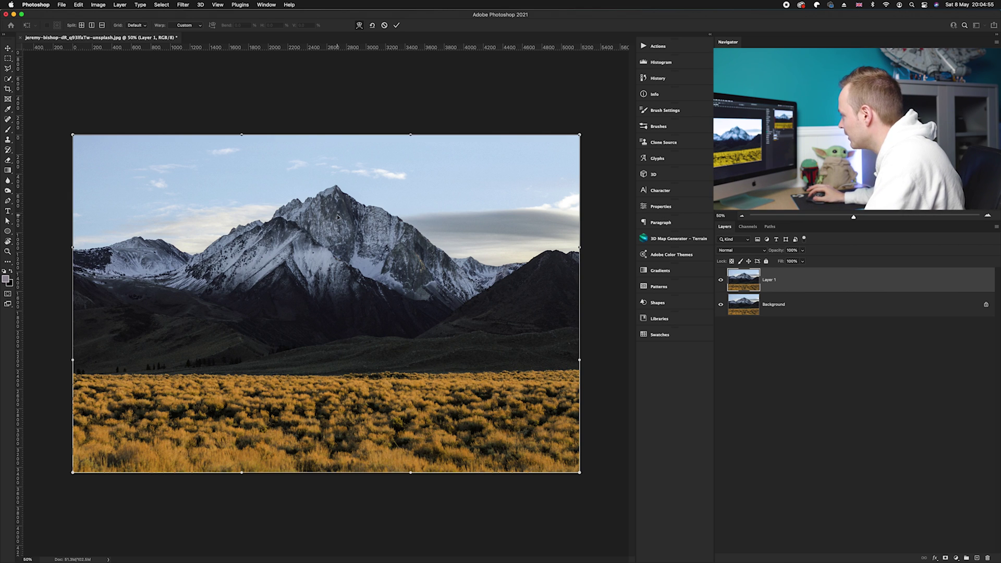
drag(336, 218, 335, 190)
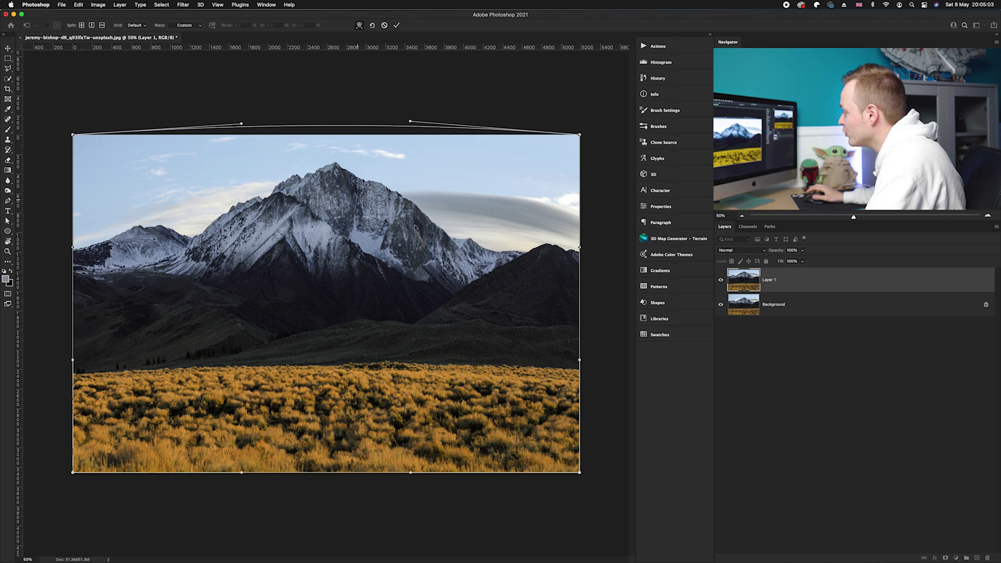
drag(523, 238, 523, 248)
drag(112, 245, 112, 255)
- Raise the top-left and top-right warp handles into an upward arch
drag(242, 125, 244, 81)
drag(411, 121, 414, 70)
drag(243, 80, 243, 73)
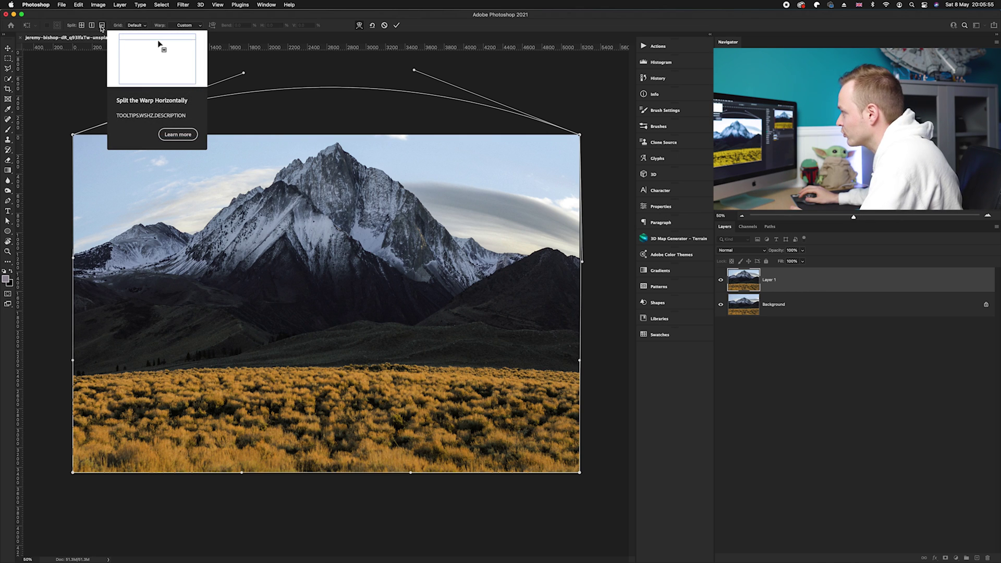
- Split the warp horizontally along the grass top and flatten that grass edge
click(102, 26)
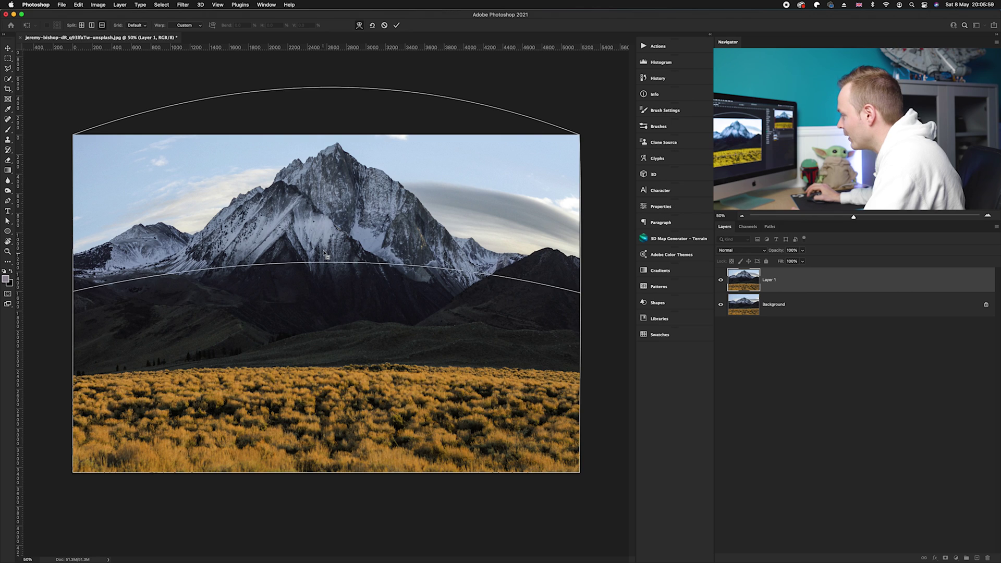
click(322, 375)
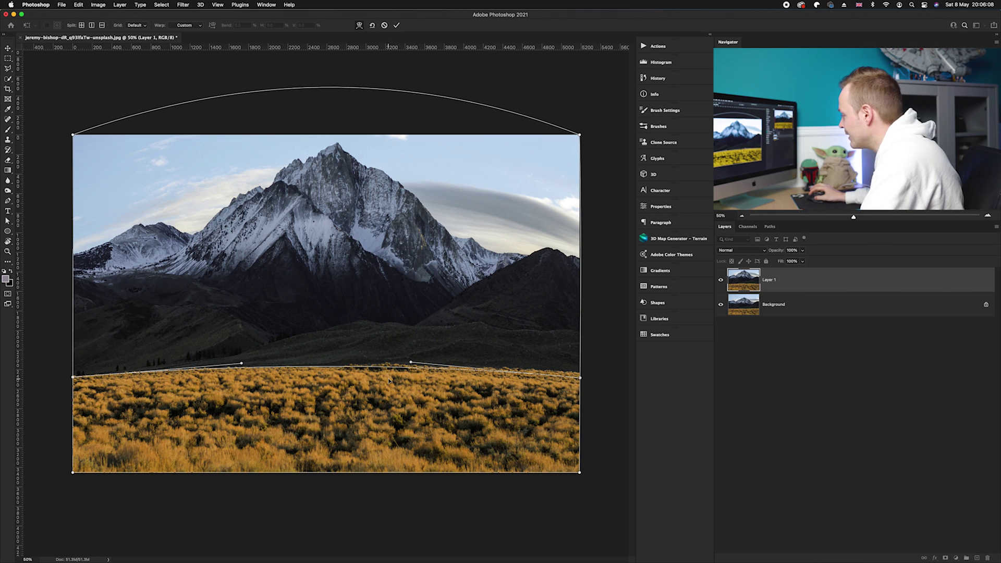
drag(411, 363, 408, 380)
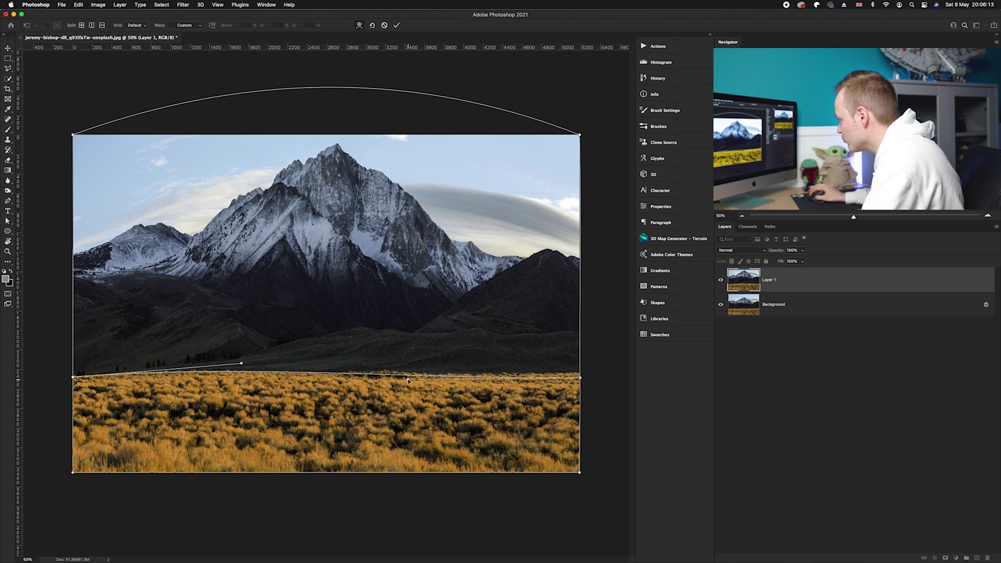
drag(242, 367, 245, 378)
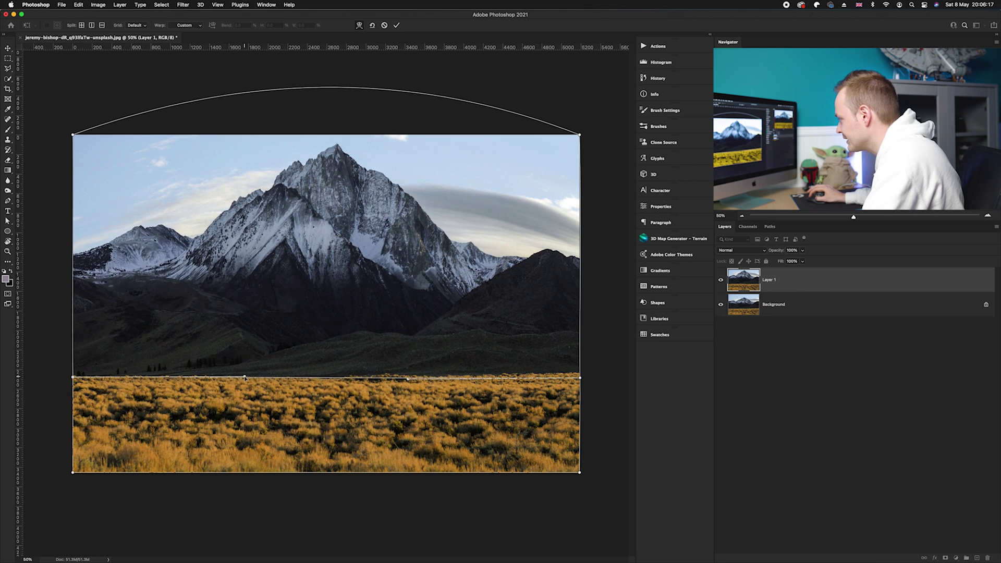
drag(395, 381, 408, 379)
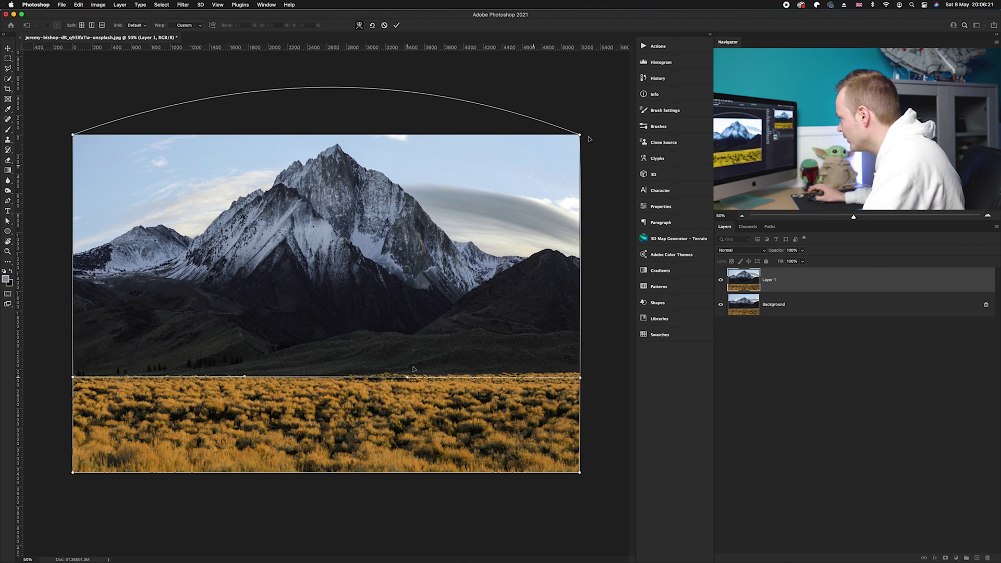
- Lift and widen the top curve's handles to stretch the mountains taller
click(453, 100)
drag(420, 67, 413, 57)
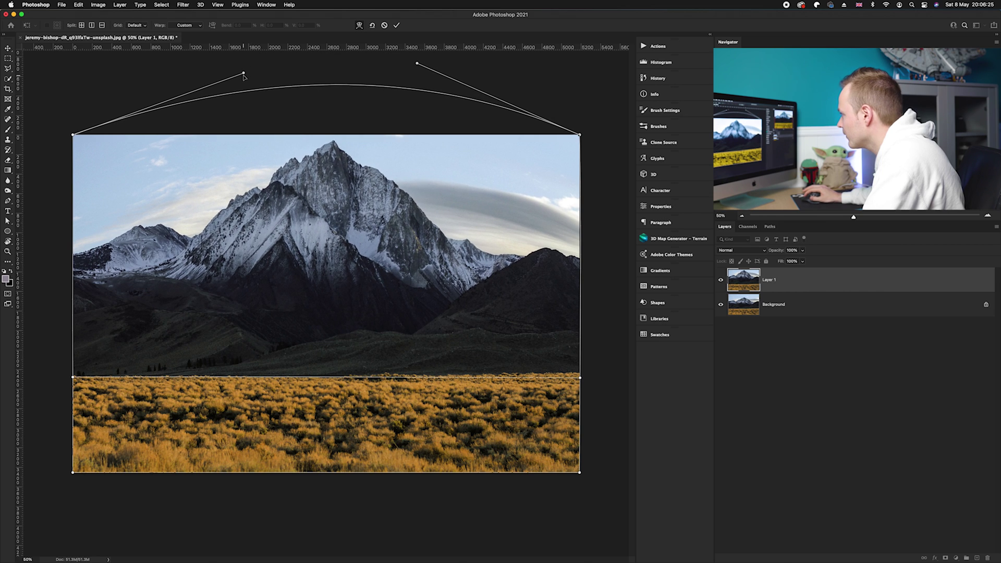
drag(249, 69, 238, 69)
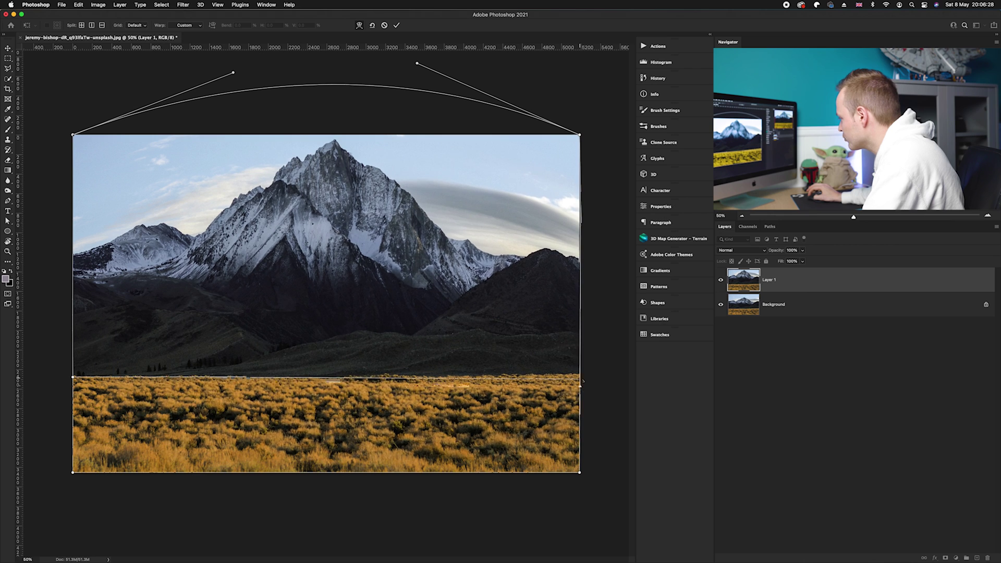
- Lower both ends of the grass line to level it and commit the warp
drag(581, 378, 581, 395)
drag(72, 376, 72, 394)
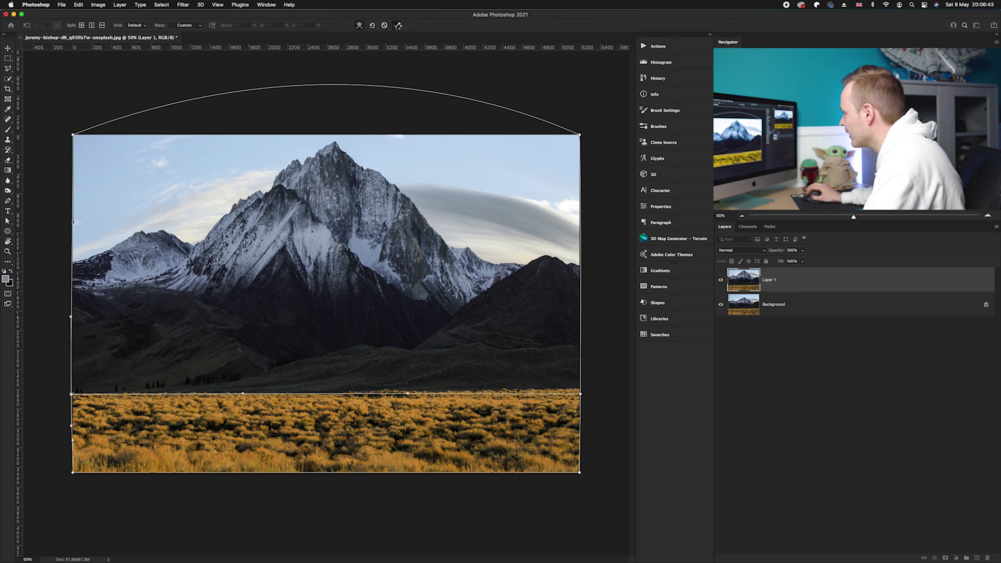
key(Return)
key(l)
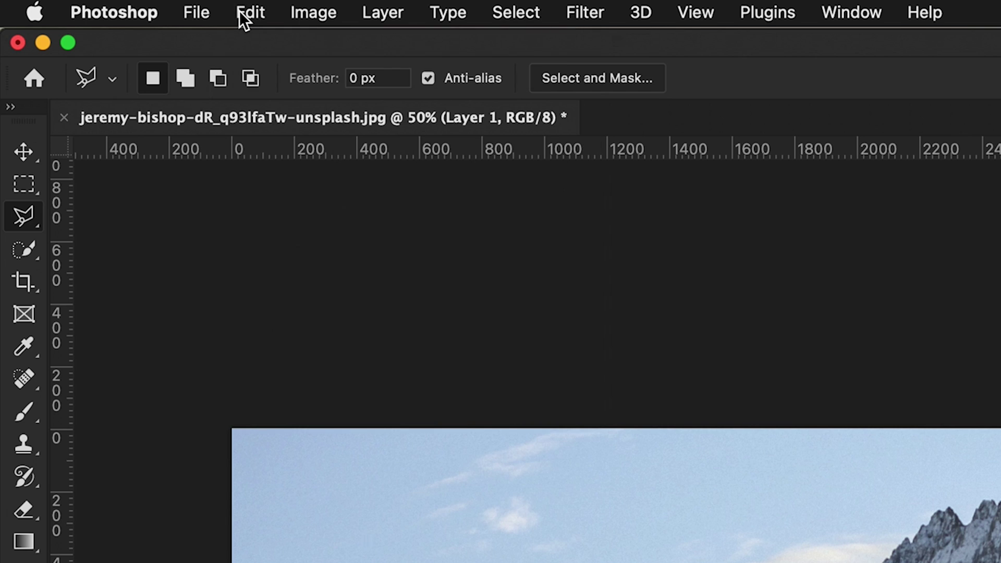
click(77, 6)
- Apply Sky Replacement with a blue cloudy sky: Brightness 70, Temperature -10, Scale 107, Lighting 24
click(328, 266)
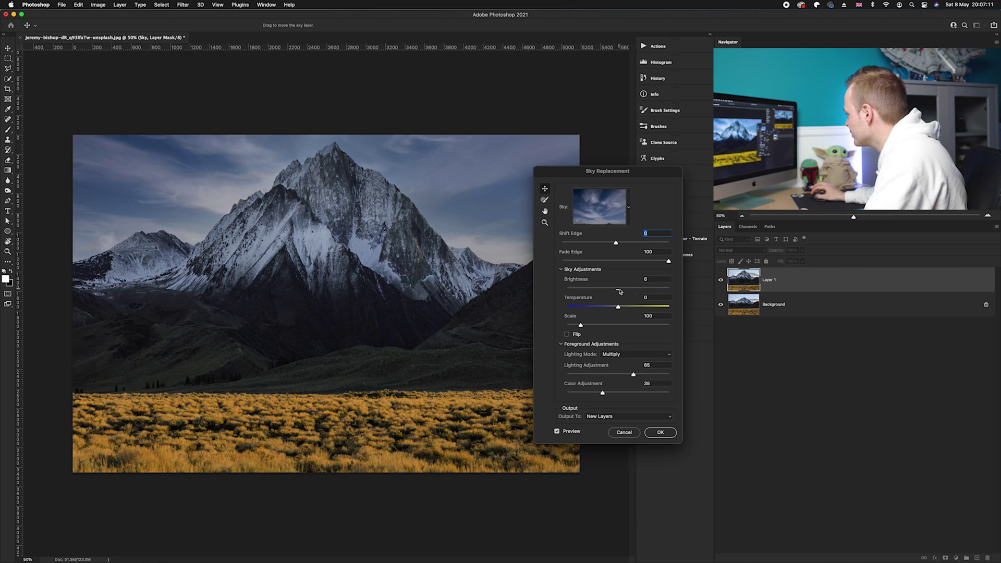
drag(620, 291, 658, 290)
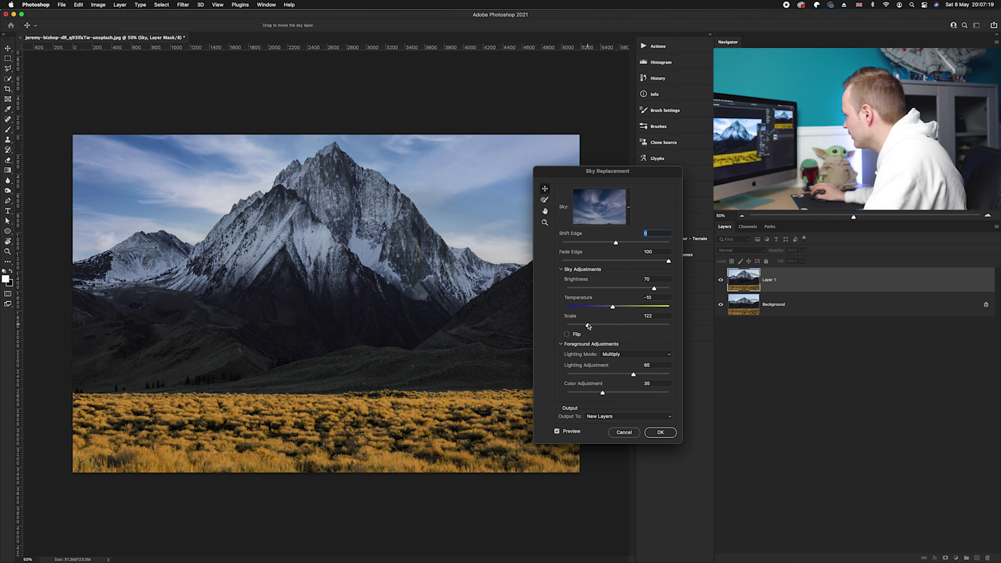
drag(588, 326, 585, 327)
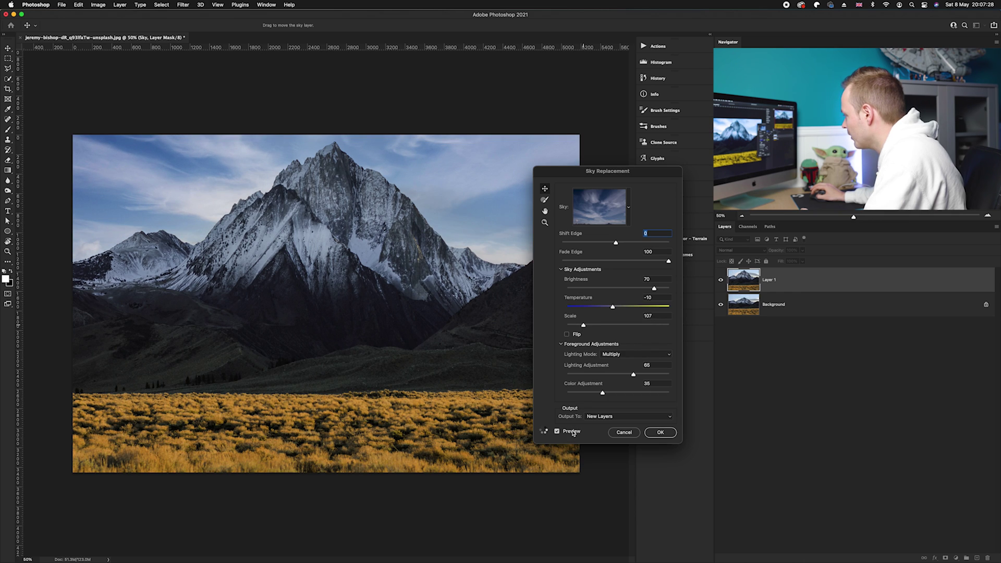
drag(634, 375, 591, 375)
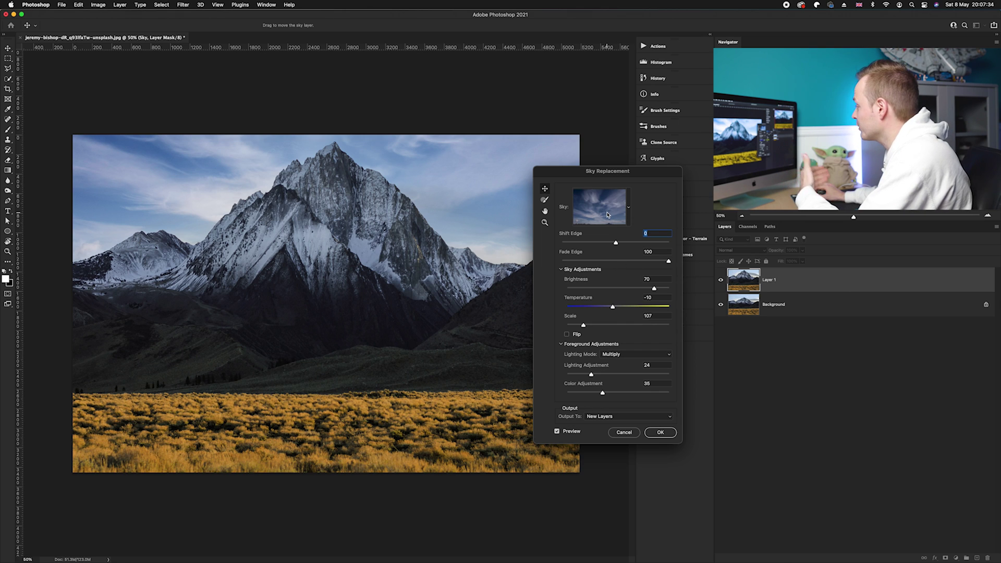
click(607, 214)
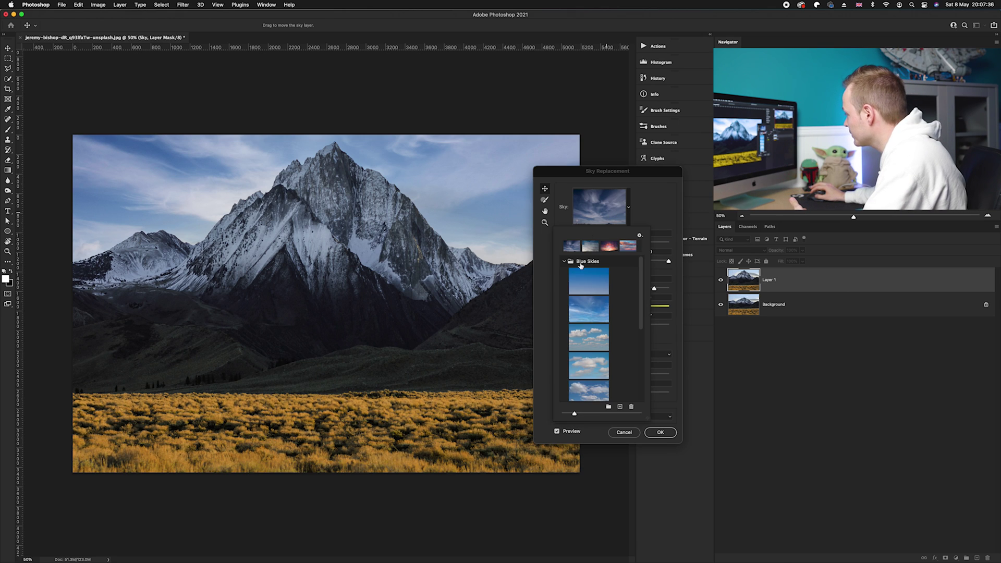
click(662, 210)
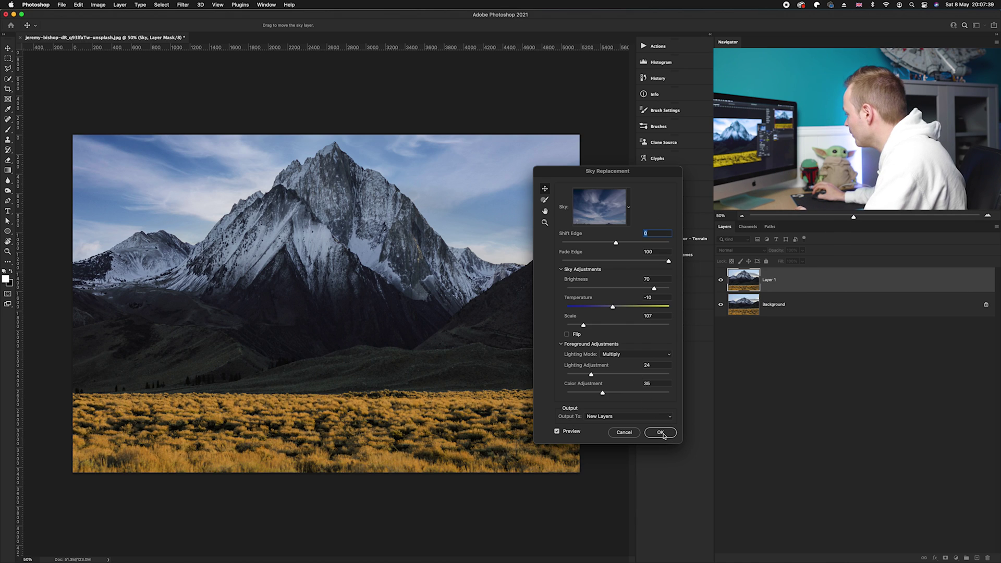
click(661, 433)
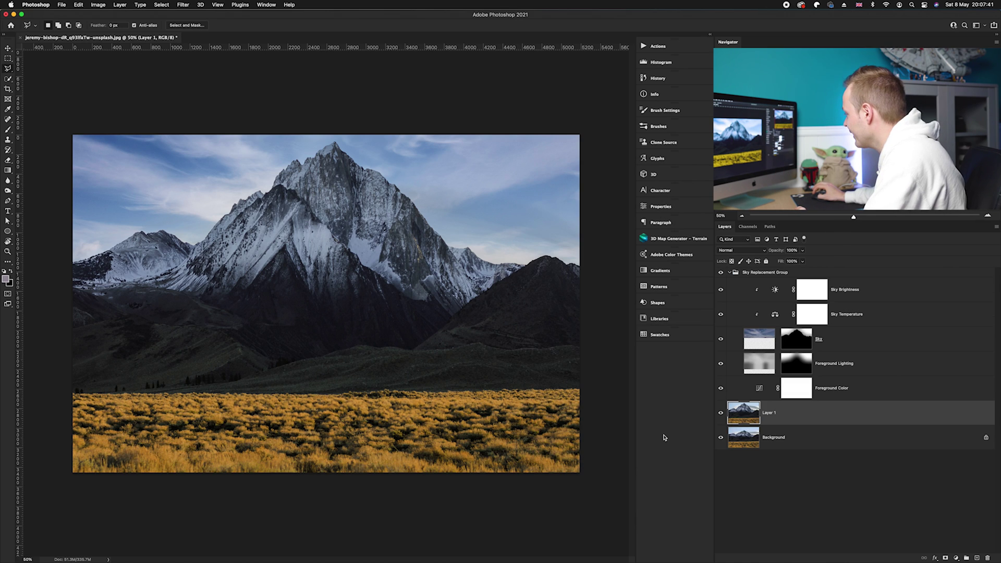
- Collapse the Sky Replacement Group and toggle the new sky off and on to compare
click(729, 273)
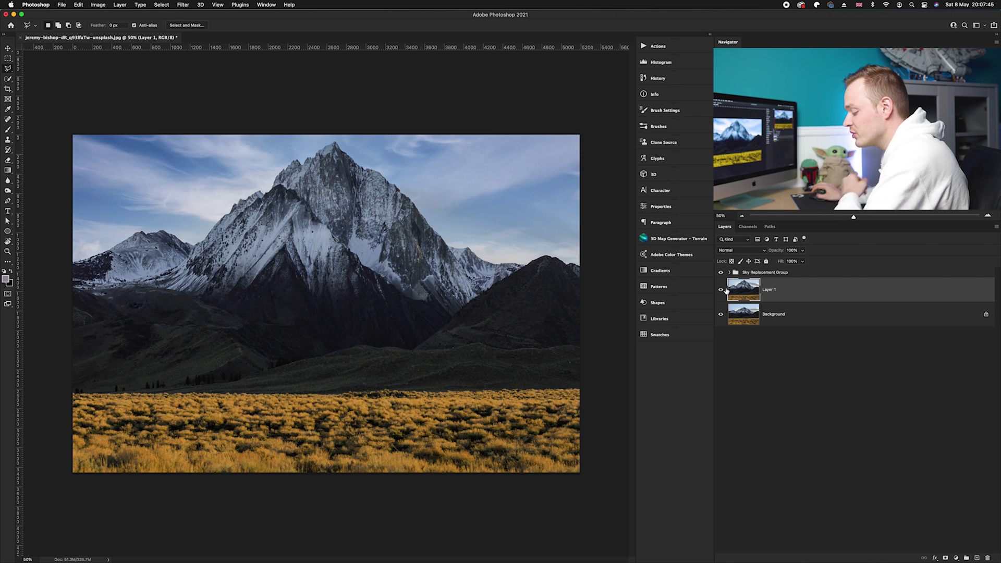
alt+click(721, 315)
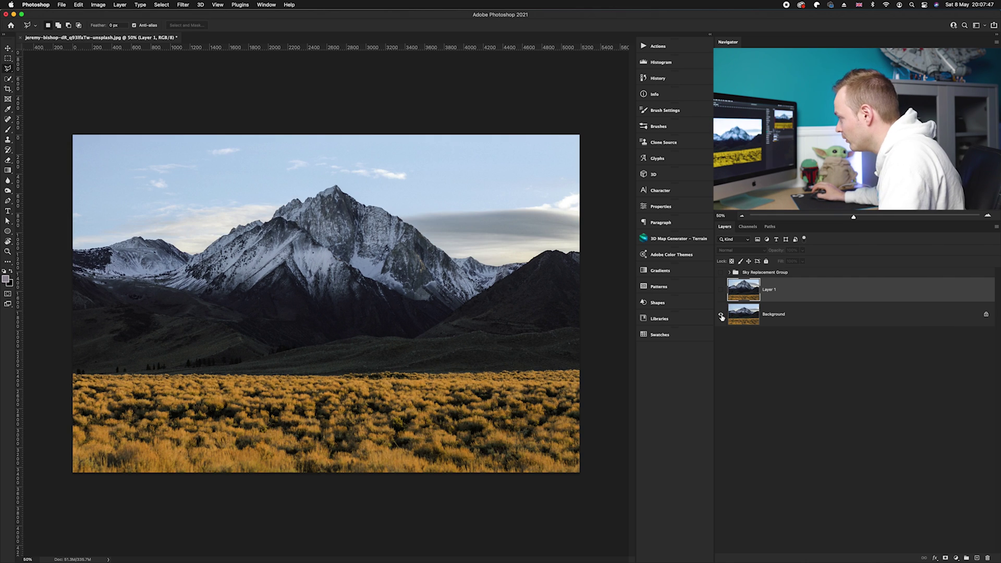
alt+click(721, 316)
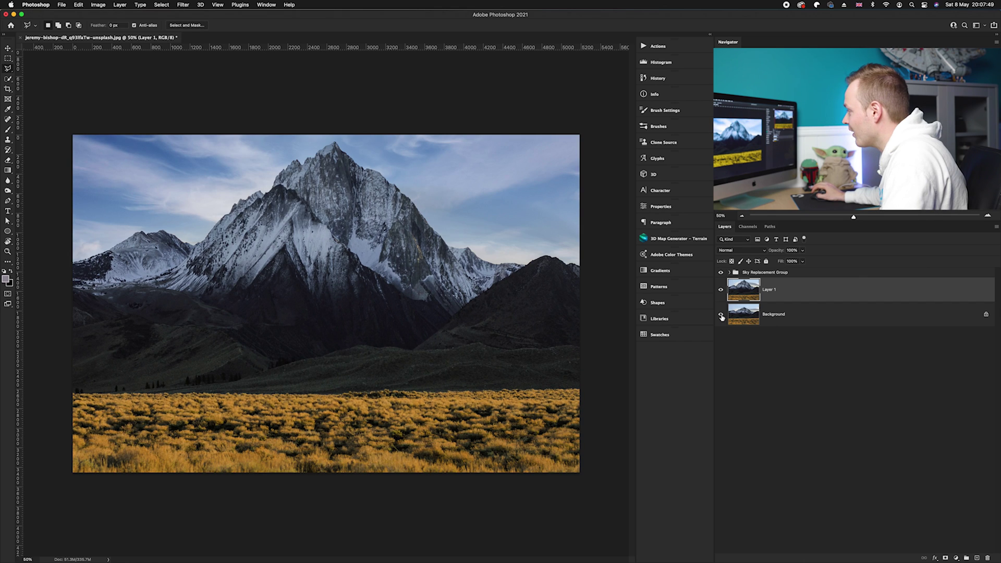